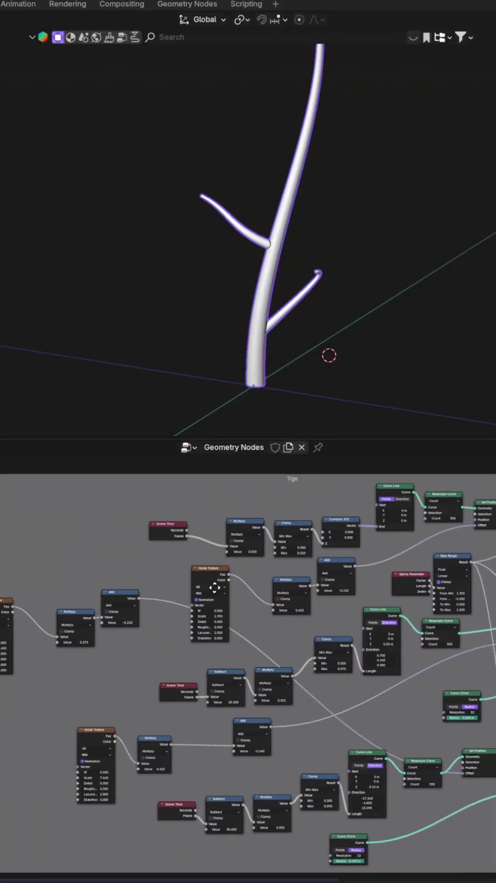
Add Instance on Points after Resample Curve (Count 7) and feed it the True leaf via Object Info
{"action": "middle_click_drag", "start_coordinate": [204, 802], "coordinate": [200, 588]}
{"action": "scroll", "coordinate": [200, 588], "scroll_direction": "up", "scroll_amount": 5}
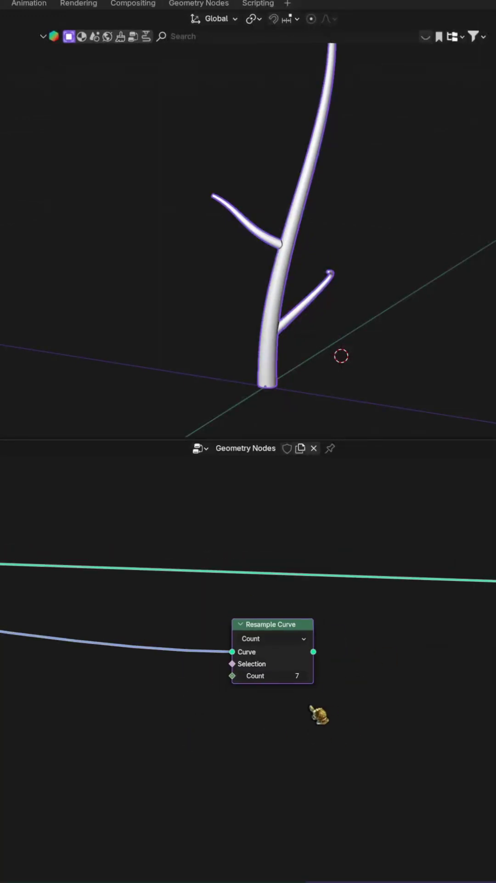
{"action": "middle_click_drag", "start_coordinate": [317, 713], "coordinate": [341, 627]}
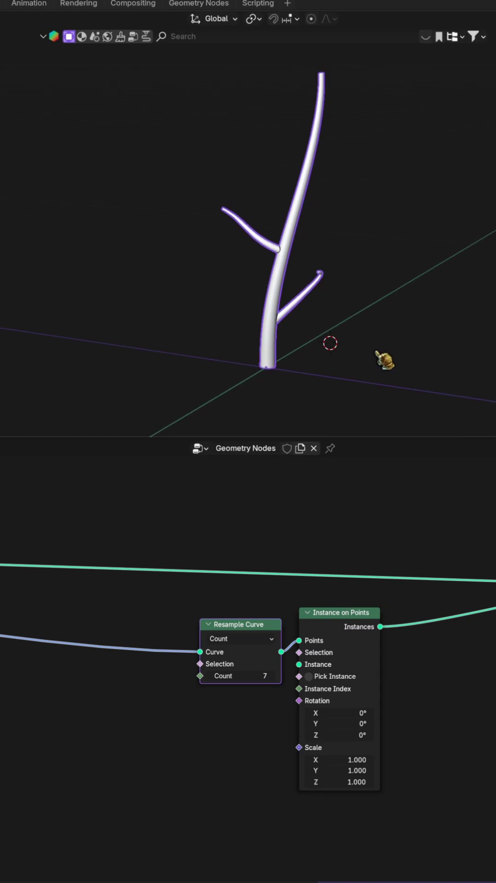
{"action": "left_click_drag", "start_coordinate": [387, 361], "coordinate": [287, 725]}
{"action": "left_click_drag", "start_coordinate": [309, 675], "coordinate": [303, 665]}
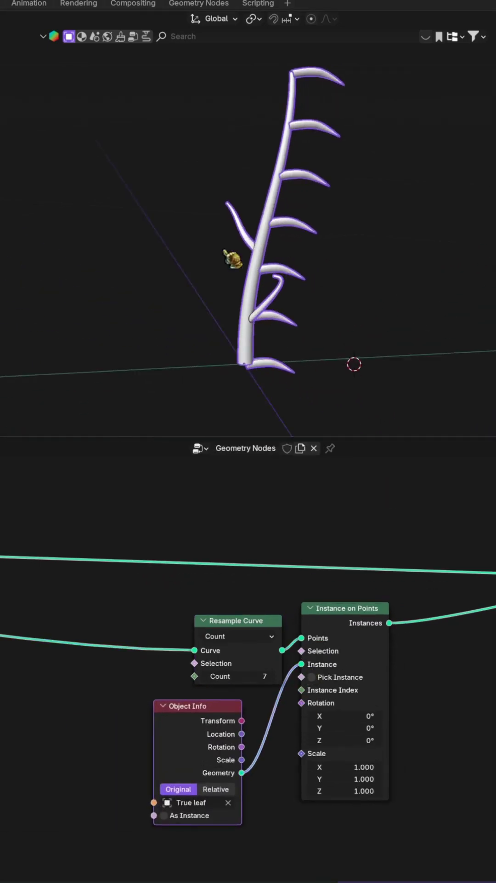
Paste the Curve Tangent and Align Rotation to Vector nodes and link them into the instance rotation
{"action": "middle_click_drag", "start_coordinate": [237, 256], "coordinate": [317, 254]}
{"action": "scroll", "coordinate": [414, 694], "scroll_direction": "down", "scroll_amount": 3}
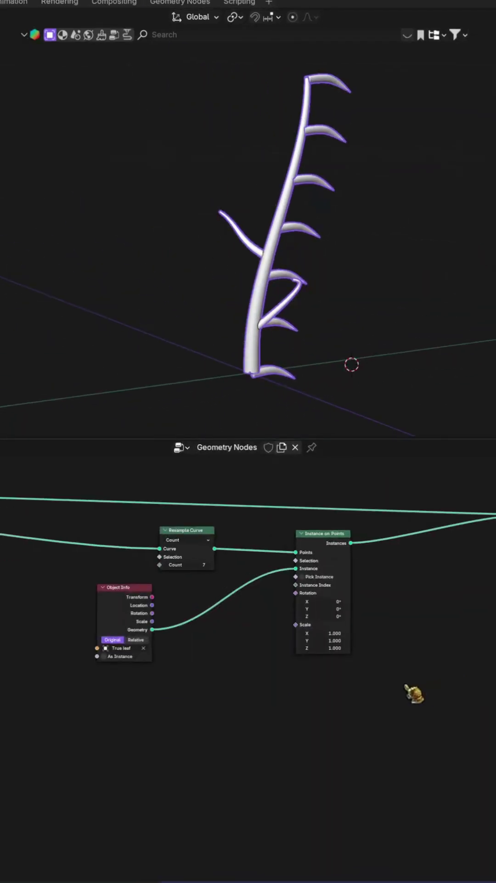
{"action": "middle_click_drag", "start_coordinate": [415, 694], "coordinate": [495, 694]}
{"action": "key", "text": "ctrl+v"}
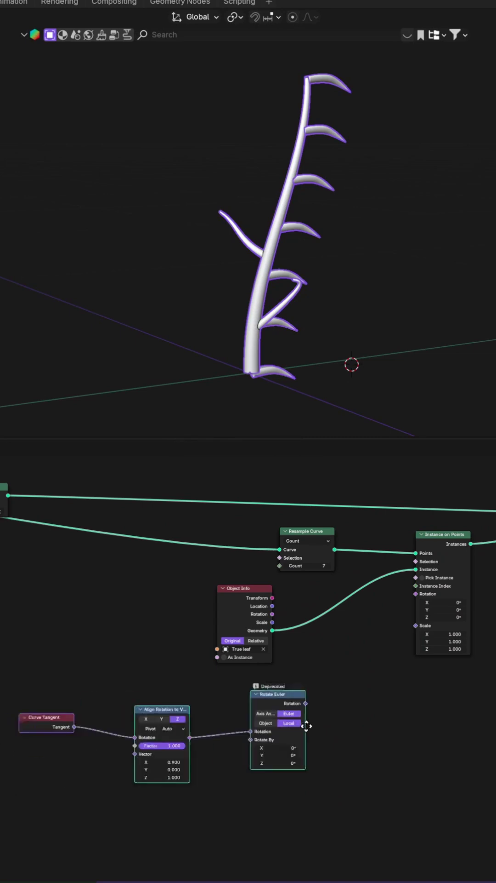
{"action": "scroll", "coordinate": [312, 718], "scroll_direction": "up", "scroll_amount": 1}
{"action": "left_click_drag", "start_coordinate": [323, 640], "coordinate": [316, 626]}
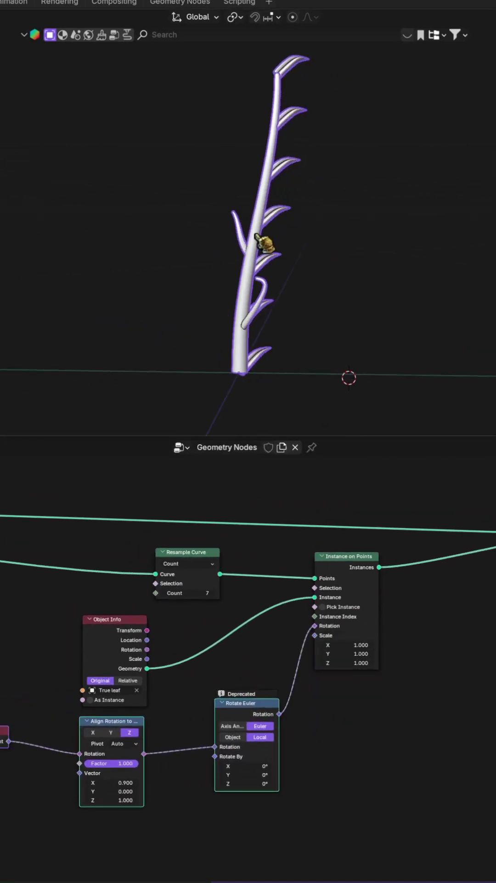
{"action": "middle_click_drag", "start_coordinate": [321, 244], "coordinate": [188, 252]}
Tilt the leaves with Rotate Euler angles and add random per-leaf rotation from Random Value and Combine XYZ
{"action": "mouse_move", "coordinate": [247, 765]}
{"action": "left_mouse_down"}
{"action": "mouse_move", "coordinate": [228, 766]}
{"action": "mouse_move", "coordinate": [221, 774]}
{"action": "mouse_move", "coordinate": [276, 784]}
{"action": "left_mouse_up"}
{"action": "middle_click_drag", "start_coordinate": [228, 276], "coordinate": [255, 295]}
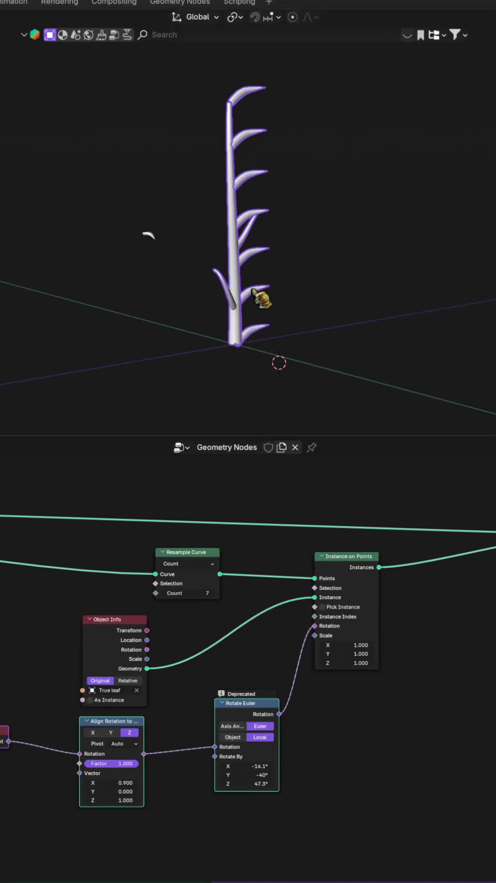
{"action": "left_click_drag", "start_coordinate": [252, 779], "coordinate": [227, 778]}
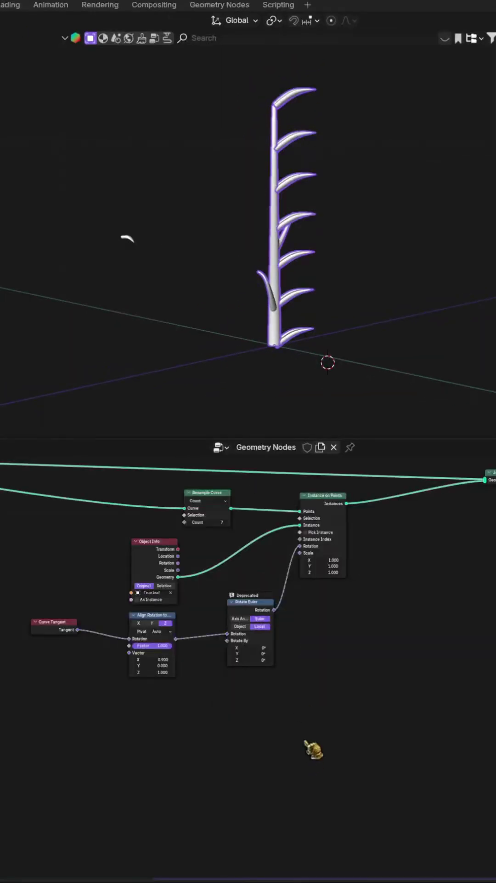
{"action": "left_click_drag", "start_coordinate": [406, 651], "coordinate": [388, 566]}
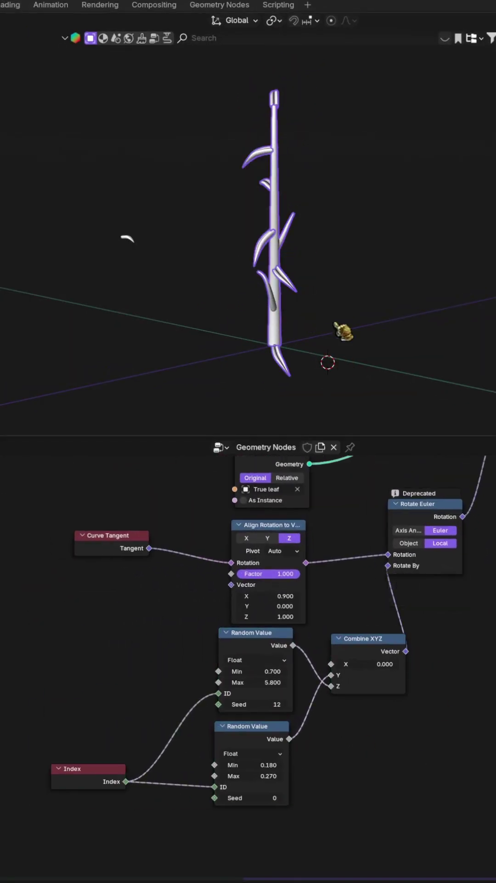
{"action": "mouse_move", "coordinate": [345, 275]}
{"action": "middle_mouse_down"}
{"action": "mouse_move", "coordinate": [467, 305]}
{"action": "mouse_move", "coordinate": [227, 311]}
{"action": "middle_mouse_up"}
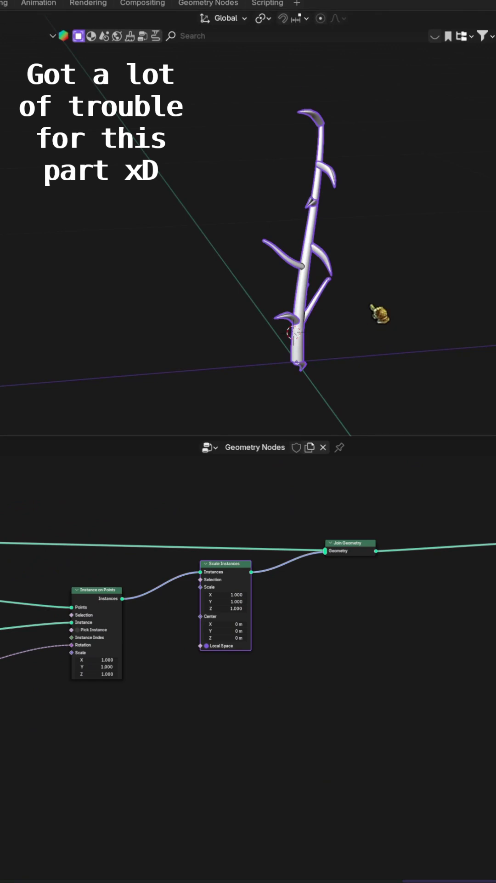
Link the clamped Scene Time × Multiply − Index ÷ 10 result into the Scale Instances Scale input
{"action": "left_click_drag", "start_coordinate": [230, 594], "coordinate": [241, 594]}
{"action": "middle_click_drag", "start_coordinate": [156, 737], "coordinate": [211, 641]}
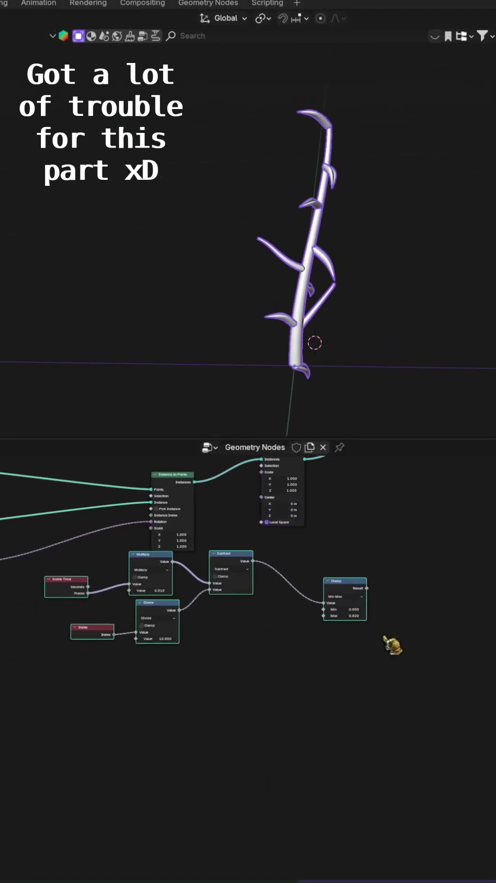
{"action": "scroll", "coordinate": [240, 714], "scroll_direction": "up", "scroll_amount": 2}
{"action": "left_click_drag", "start_coordinate": [345, 569], "coordinate": [340, 685]}
{"action": "middle_click_drag", "start_coordinate": [215, 612], "coordinate": [283, 591]}
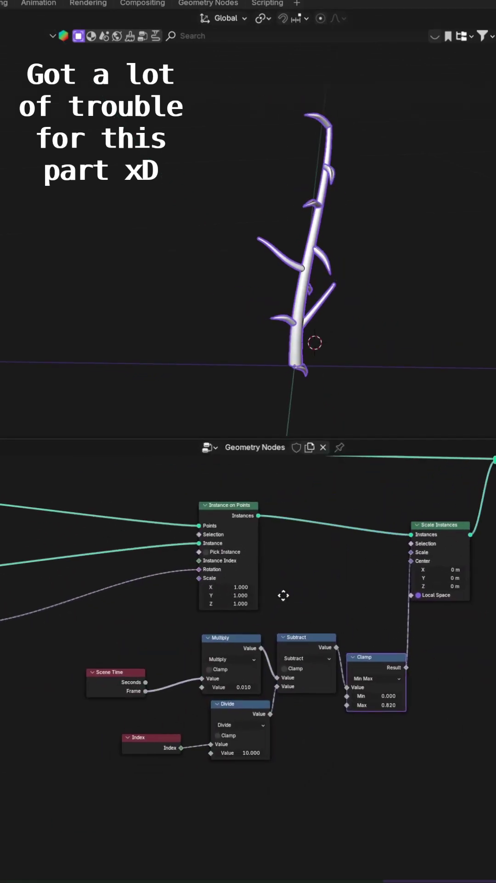
{"action": "mouse_move", "coordinate": [292, 292]}
{"action": "middle_mouse_down"}
{"action": "mouse_move", "coordinate": [253, 284]}
{"action": "mouse_move", "coordinate": [239, 297]}
{"action": "middle_mouse_up"}
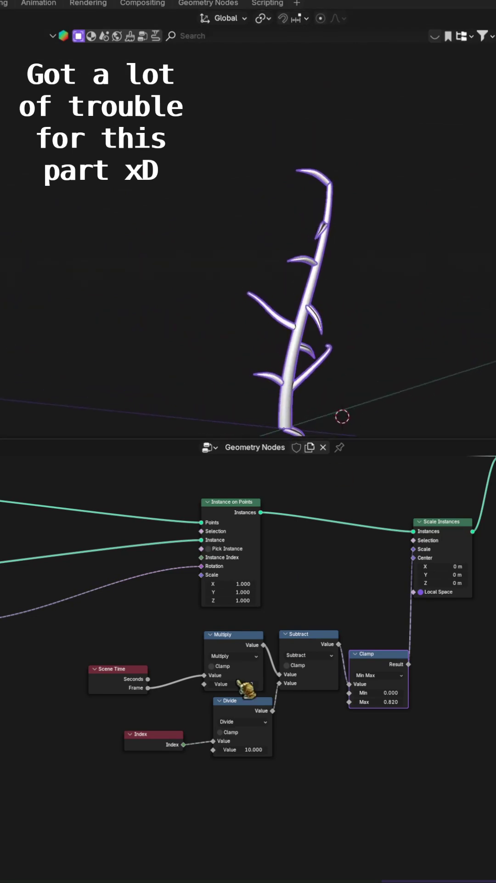
Set the Multiply node's time value to 0.015
{"action": "left_click", "coordinate": [238, 684]}
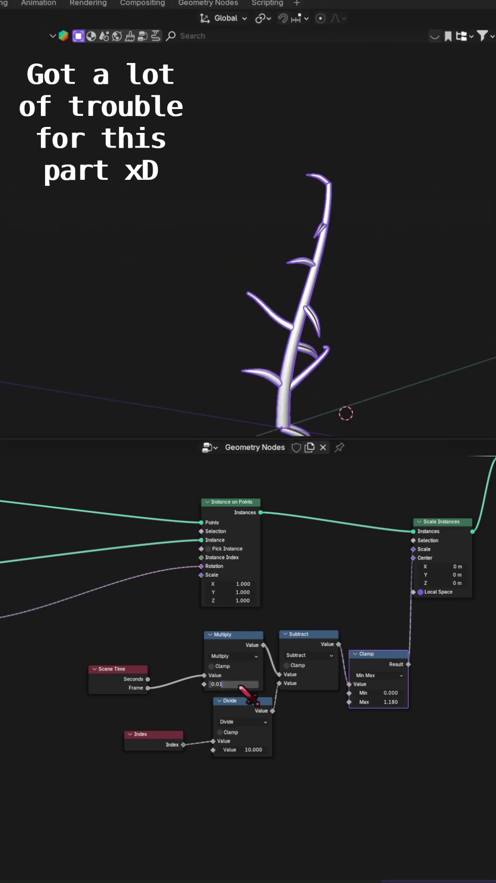
{"action": "type", "text": "3"}
{"action": "key", "text": "Return"}
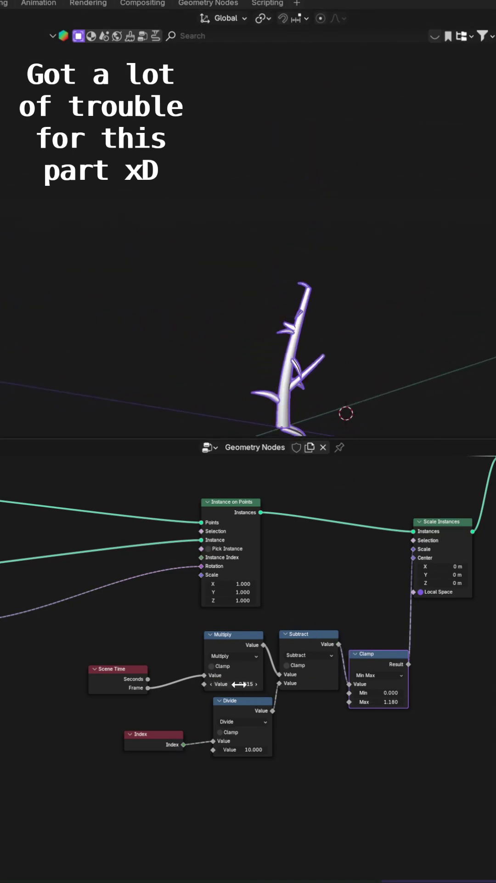